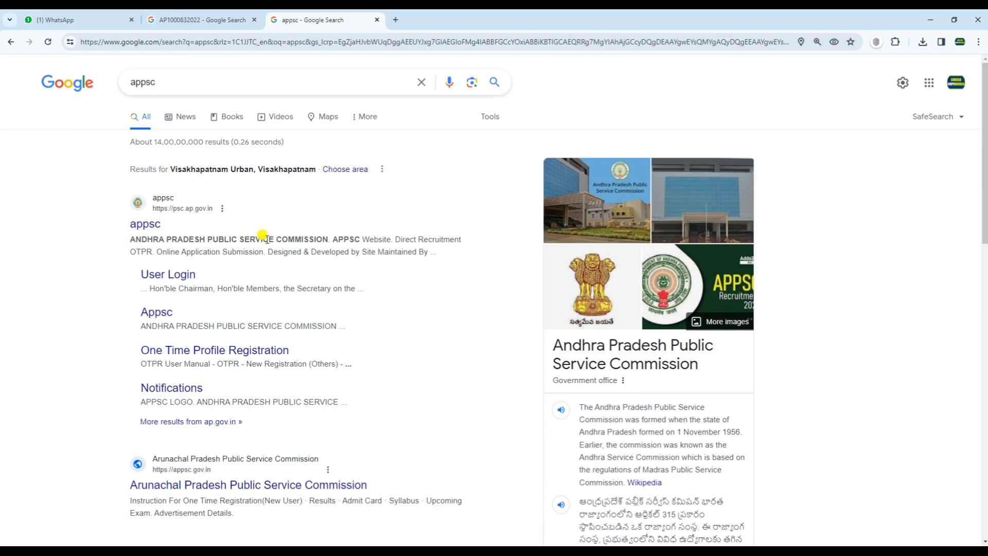
Replace the Google query with 'APPSC' to bring up the psc.ap.gov.in results
{"action": "scroll", "coordinate": [273, 239], "scroll_direction": "up", "scroll_amount": 9}
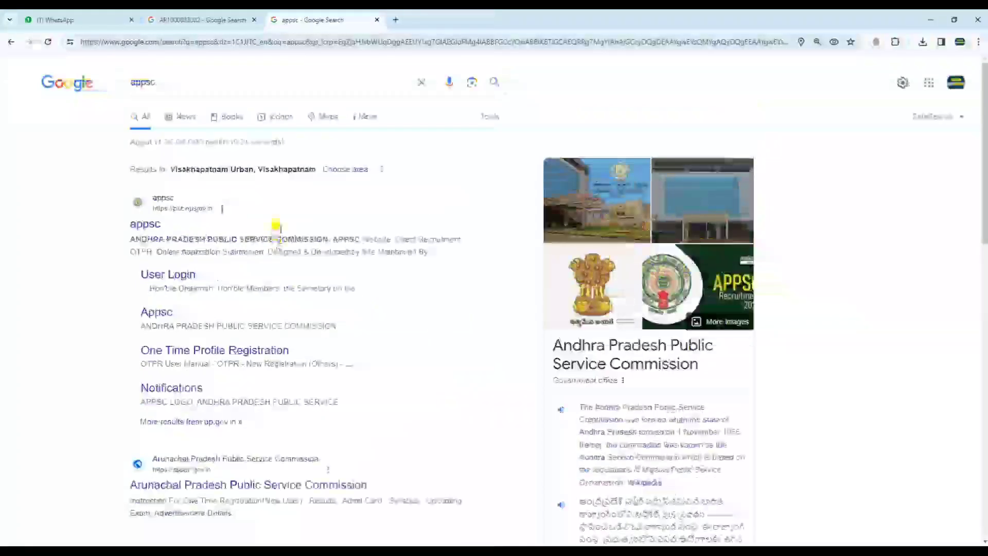
{"action": "left_click_drag", "start_coordinate": [164, 84], "coordinate": [105, 90]}
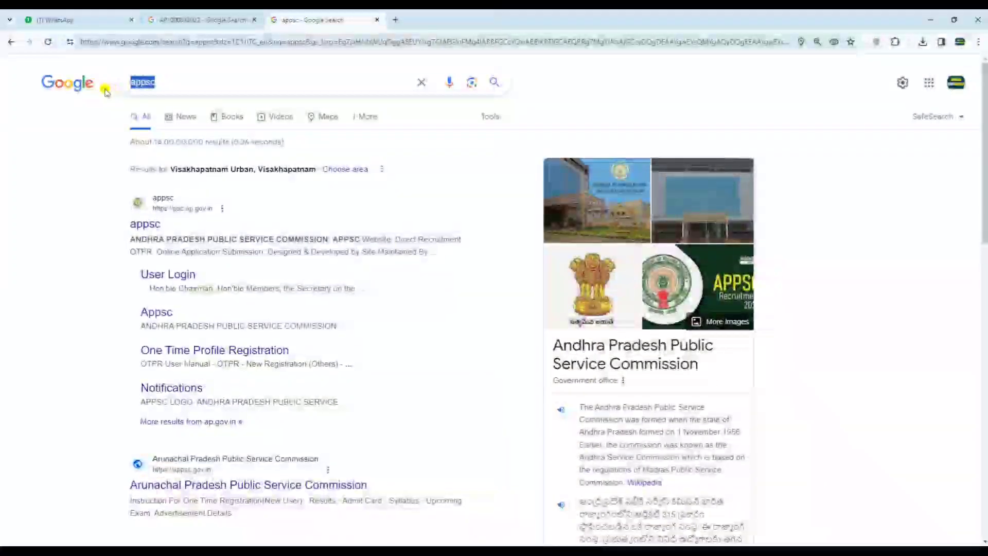
{"action": "key", "text": "BackSpace"}
{"action": "type", "text": "APPSC"}
{"action": "key", "text": "Return"}
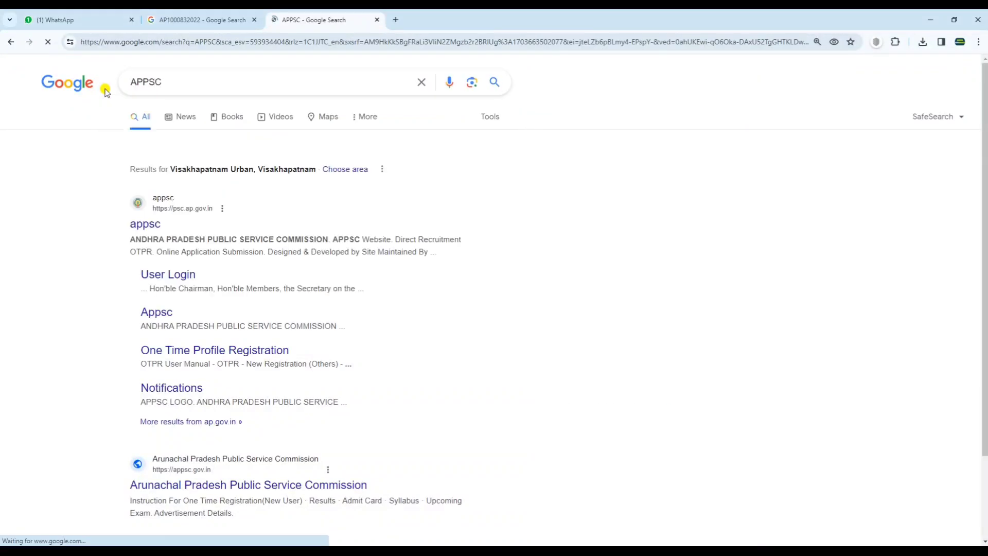
Open the official APPSC site and find the New and Modify Direct Recruitment OTPR options
{"action": "left_click", "coordinate": [147, 229]}
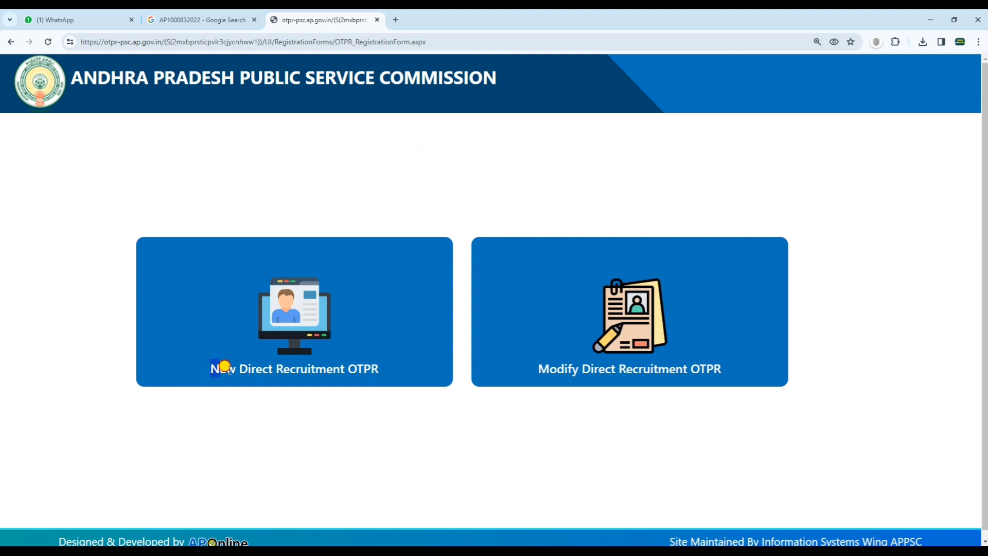
{"action": "left_click_drag", "start_coordinate": [213, 367], "coordinate": [381, 370]}
{"action": "left_click", "coordinate": [353, 413]}
{"action": "left_click_drag", "start_coordinate": [537, 369], "coordinate": [720, 372]}
{"action": "left_click", "coordinate": [710, 421]}
Choose Modify Direct Recruitment OTPR and log in with the user ID, password and captcha
{"action": "left_click", "coordinate": [637, 314]}
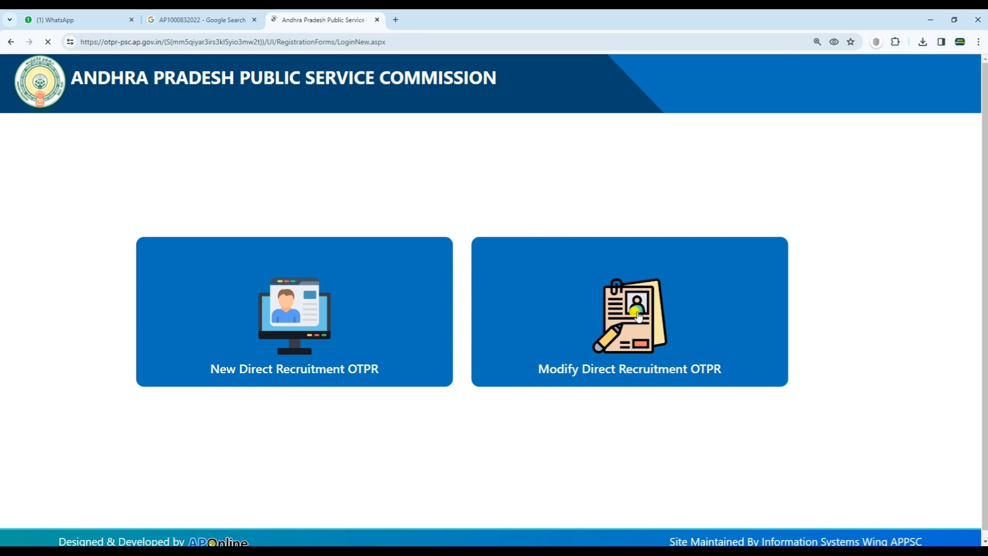
{"action": "scroll", "coordinate": [636, 313], "scroll_direction": "down", "scroll_amount": 2}
{"action": "left_click", "coordinate": [467, 230]}
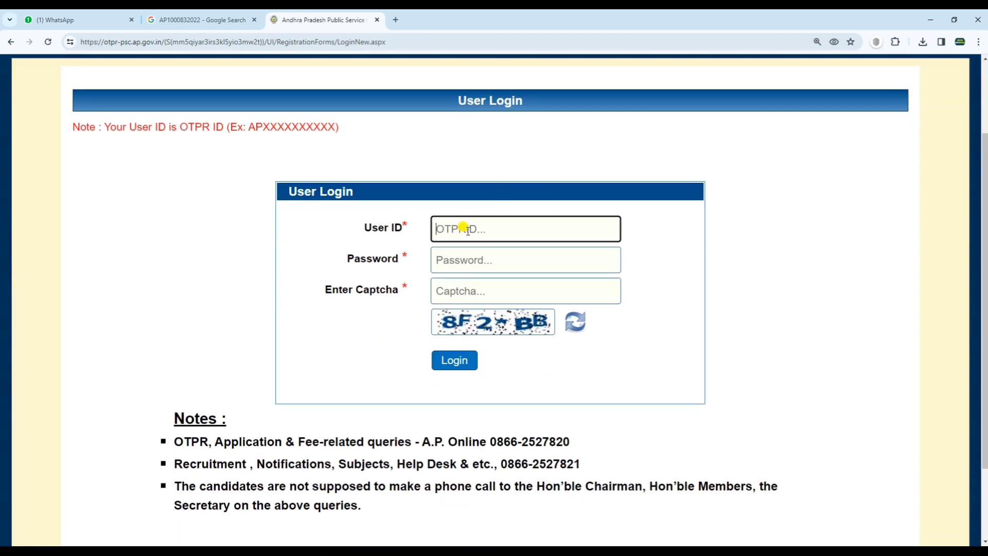
{"action": "left_click", "coordinate": [447, 263]}
{"action": "key", "text": "ctrl+v"}
{"action": "left_click", "coordinate": [474, 289]}
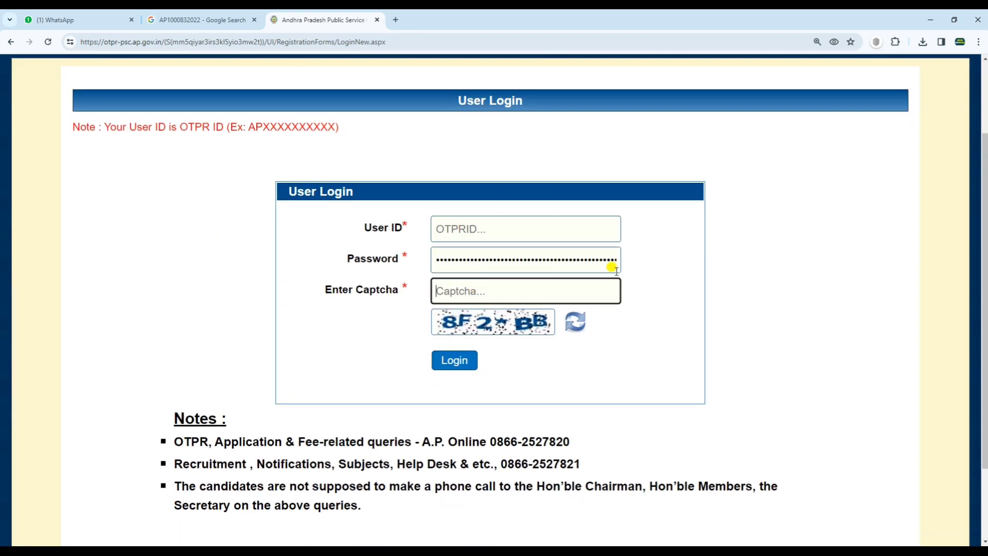
{"action": "left_click", "coordinate": [462, 234]}
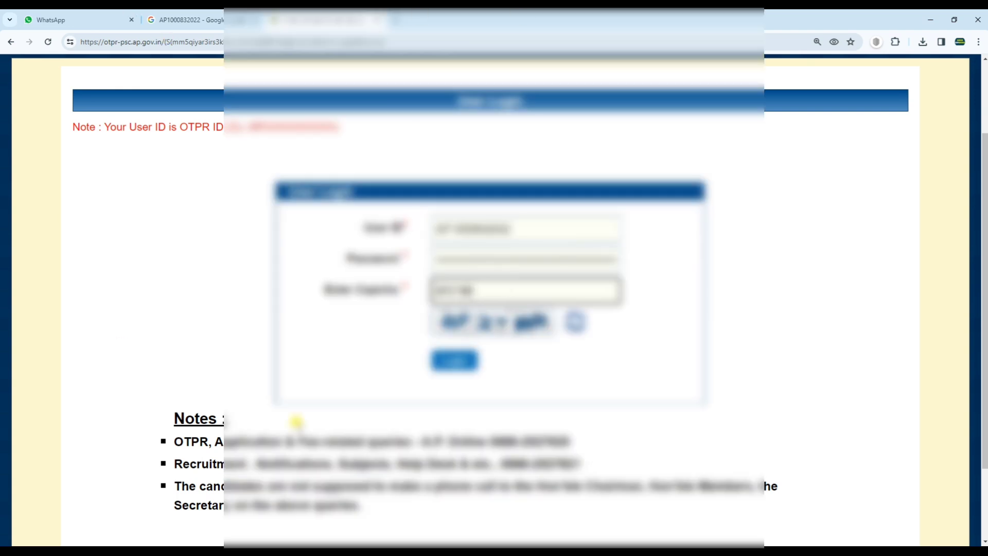
{"action": "left_click", "coordinate": [439, 360]}
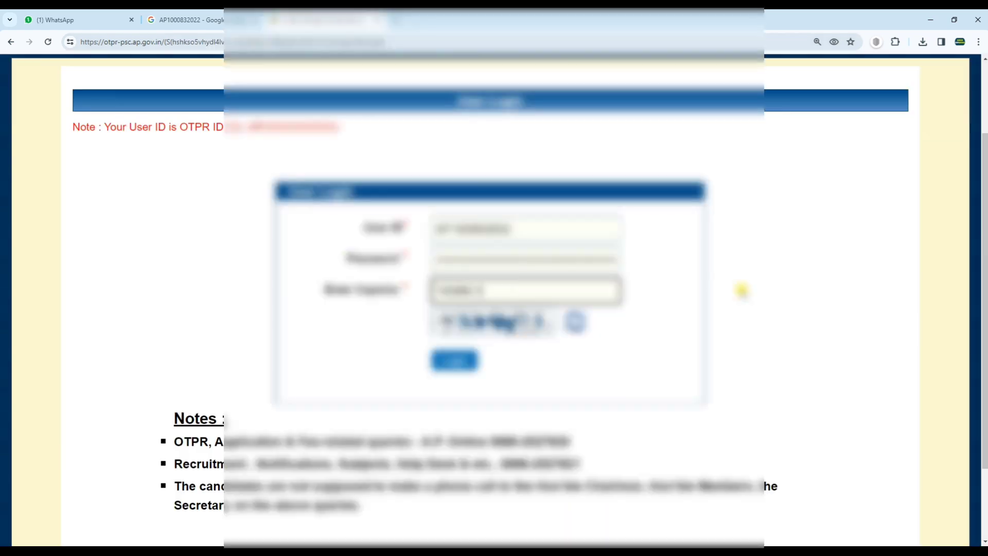
{"action": "left_click", "coordinate": [454, 357]}
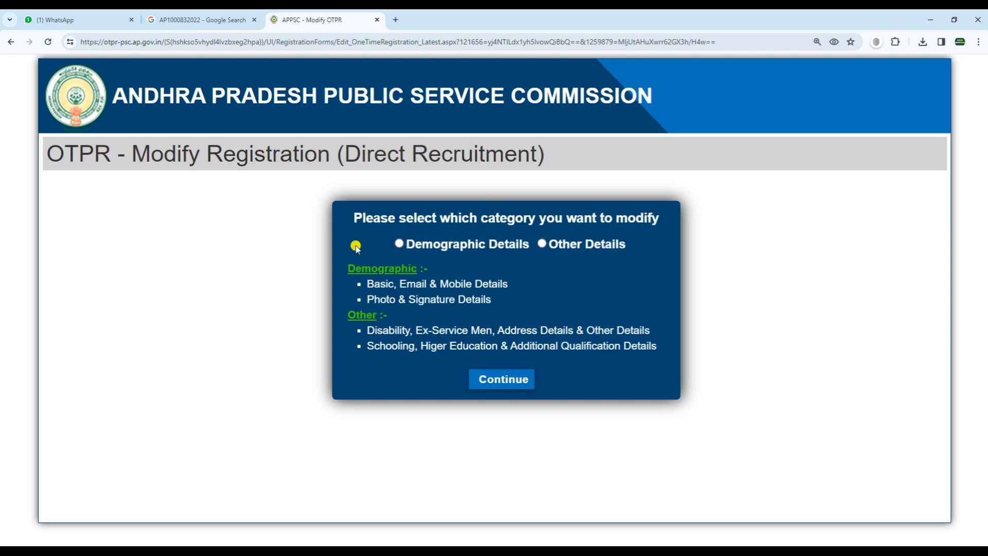
Review the Demographic Details items (basic, photo & signature, disability/address) and continue to edit them
{"action": "left_click_drag", "start_coordinate": [364, 278], "coordinate": [490, 284]}
{"action": "left_click_drag", "start_coordinate": [389, 298], "coordinate": [467, 297]}
{"action": "left_click_drag", "start_coordinate": [461, 331], "coordinate": [505, 332]}
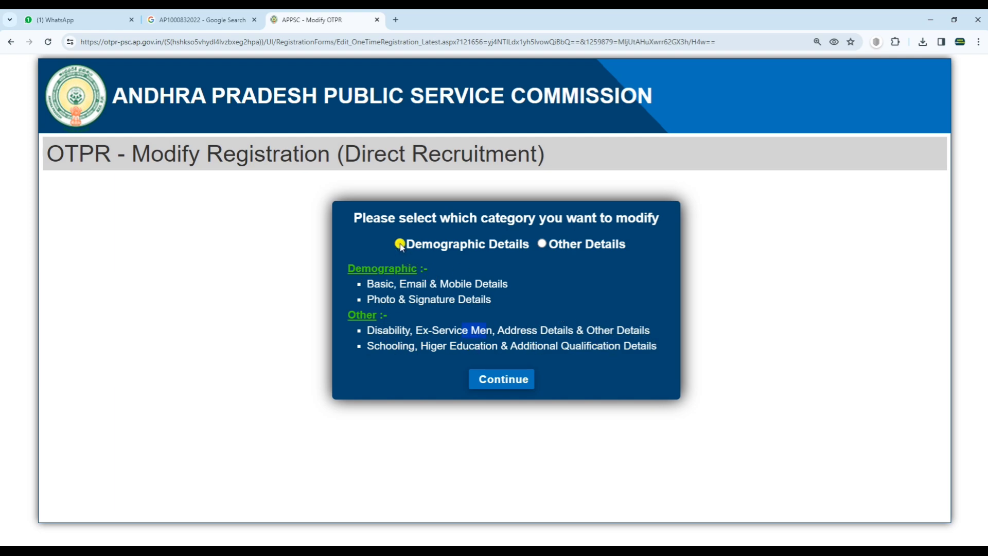
{"action": "left_click", "coordinate": [500, 381]}
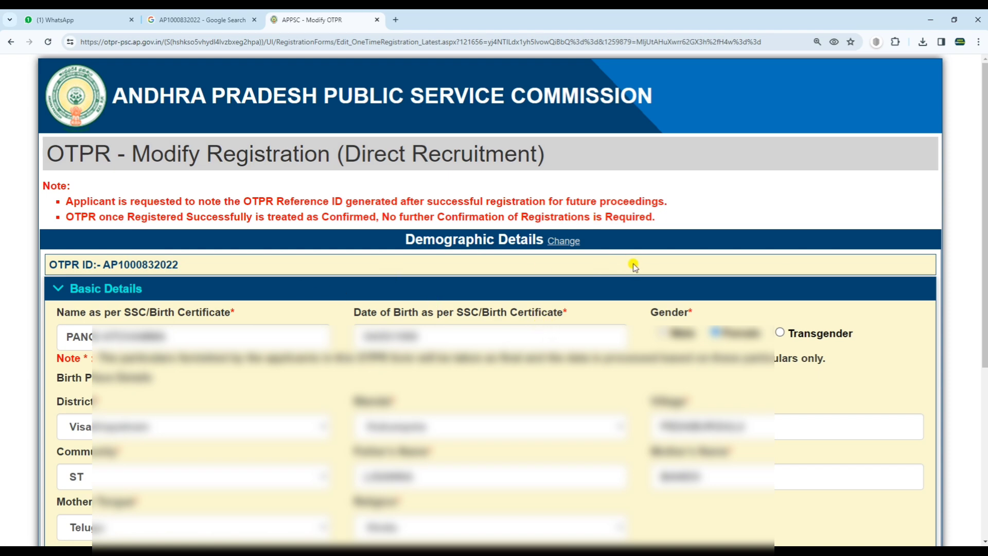
Clear the old Mobile No in Basic Details and enter the candidate's new mobile number
{"action": "key", "text": "ctrl+minus"}
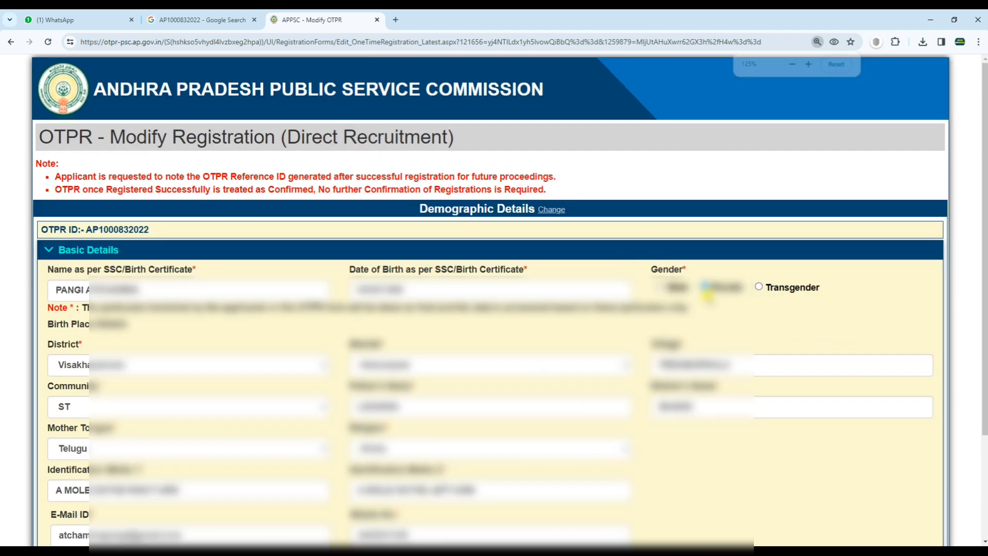
{"action": "scroll", "coordinate": [599, 292], "scroll_direction": "down", "scroll_amount": 1}
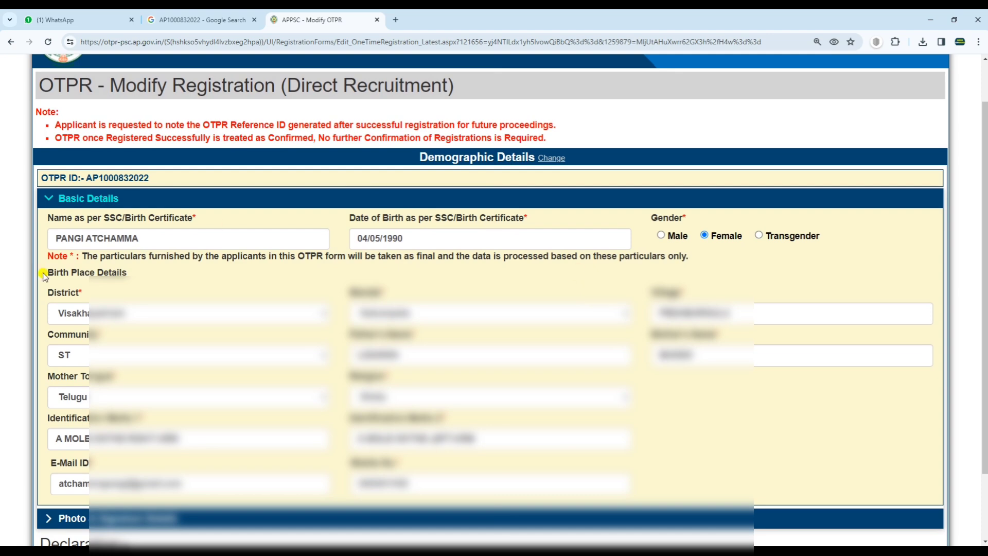
{"action": "scroll", "coordinate": [459, 283], "scroll_direction": "down", "scroll_amount": 2}
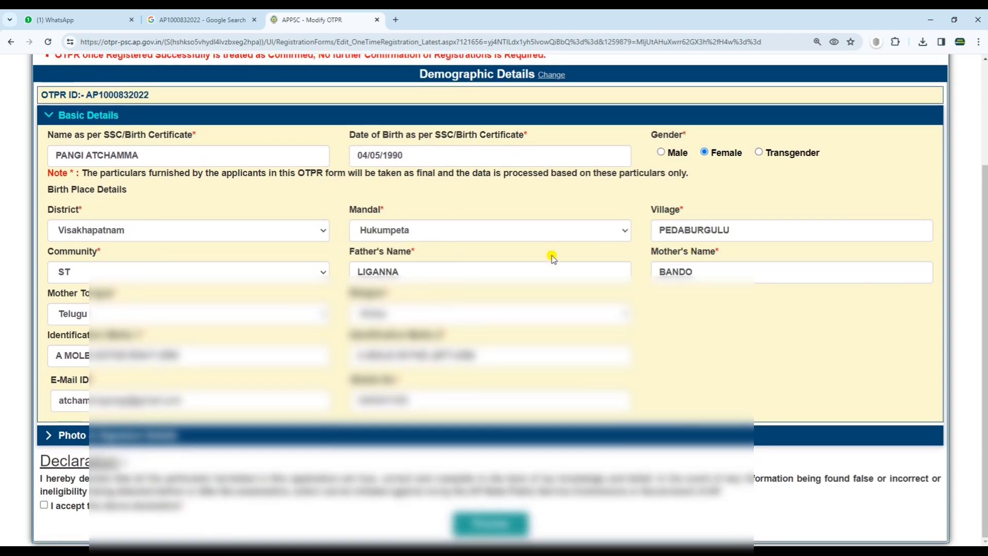
{"action": "key", "text": "ctrl+plus"}
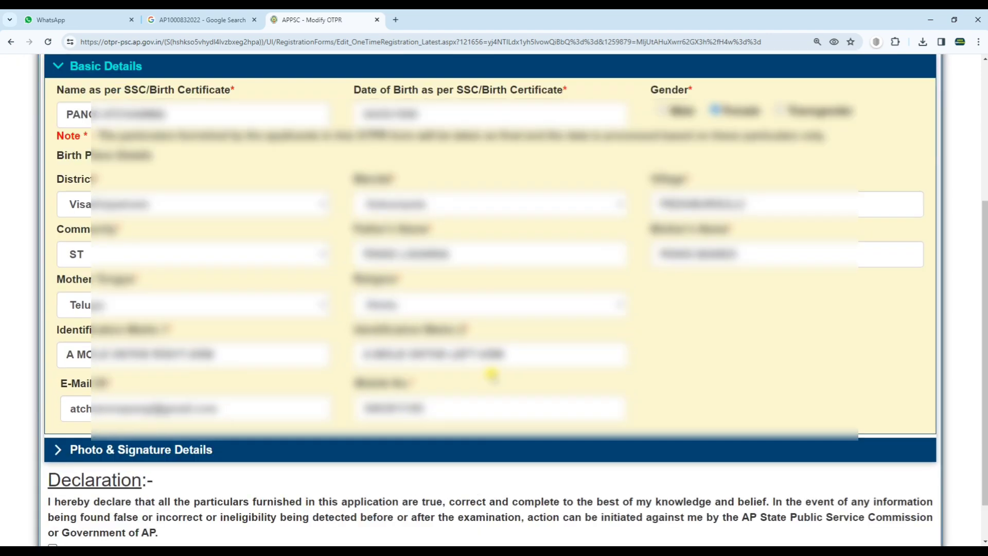
{"action": "left_click", "coordinate": [232, 407]}
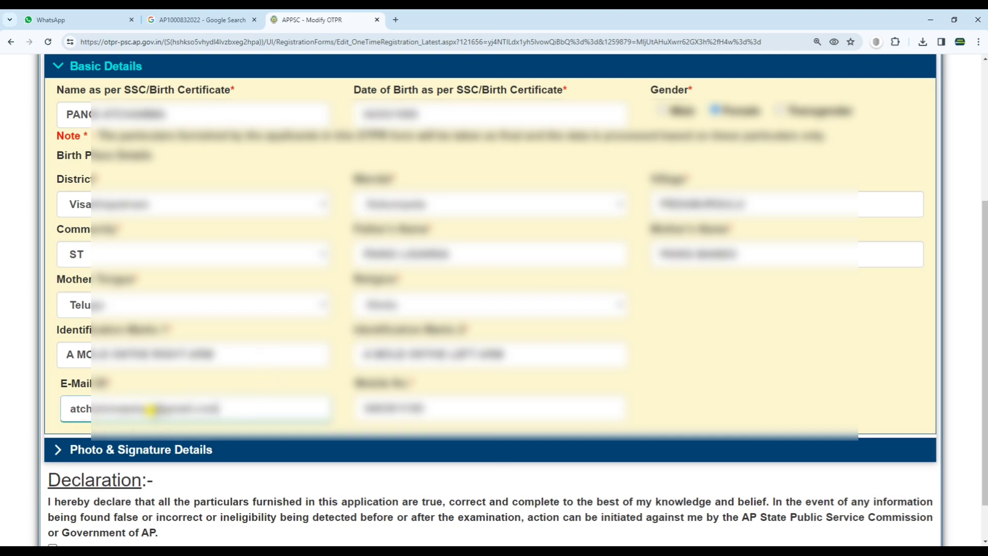
{"action": "double_click", "coordinate": [420, 404]}
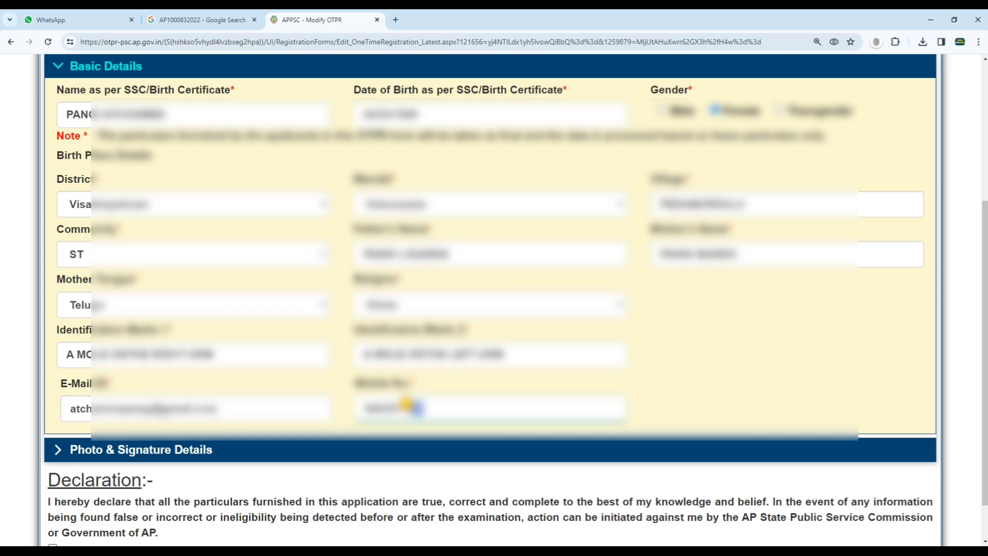
{"action": "key", "text": "BackSpace"}
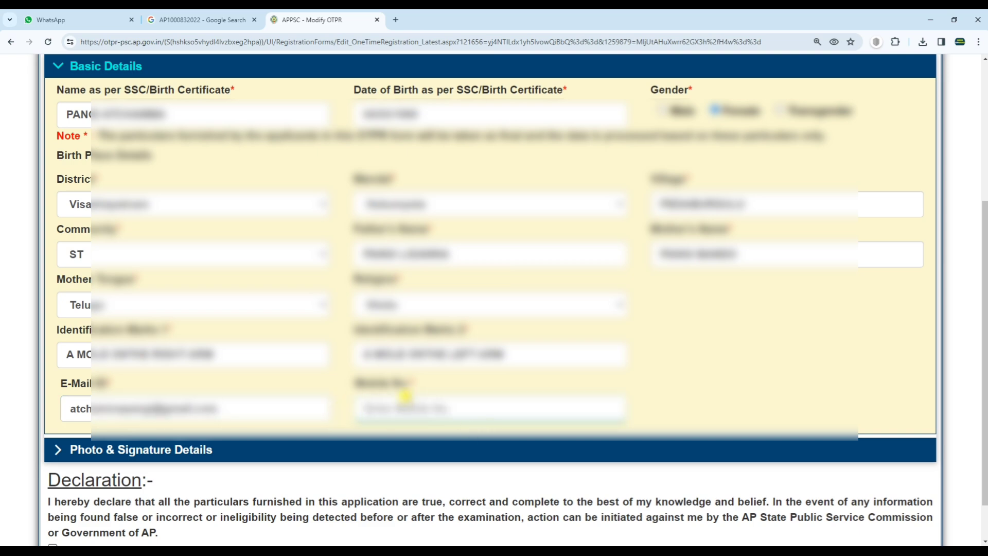
{"action": "type", "text": "9"}
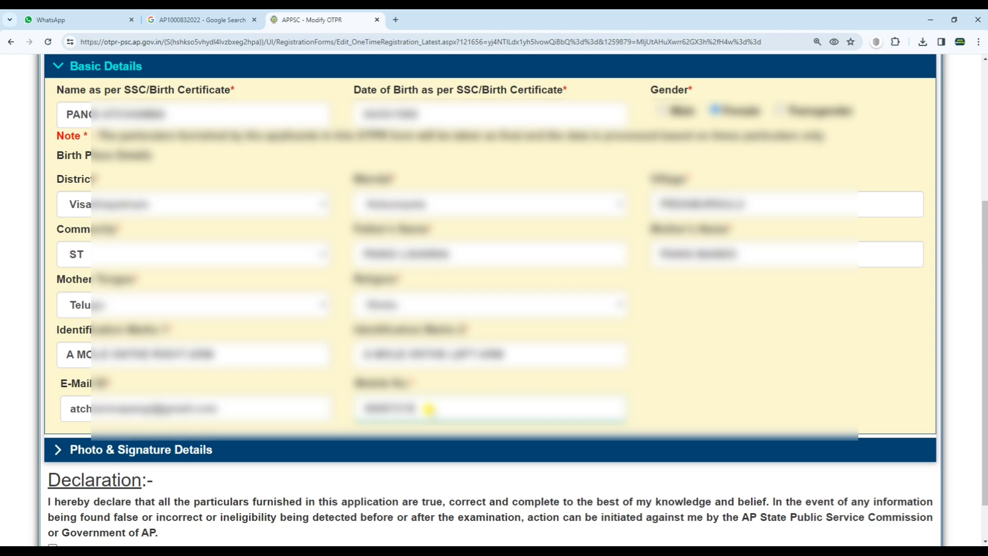
{"action": "left_click", "coordinate": [757, 300]}
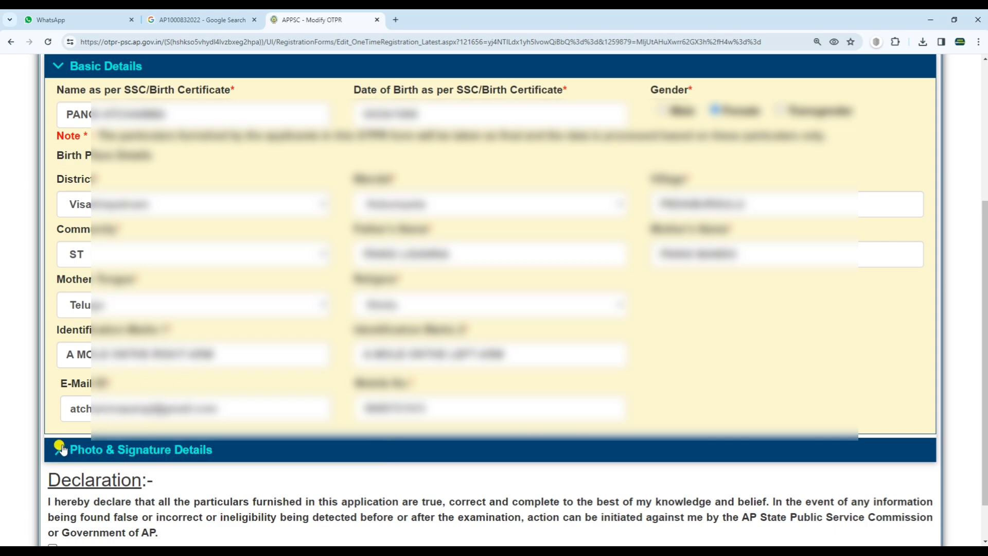
{"action": "left_click", "coordinate": [160, 452]}
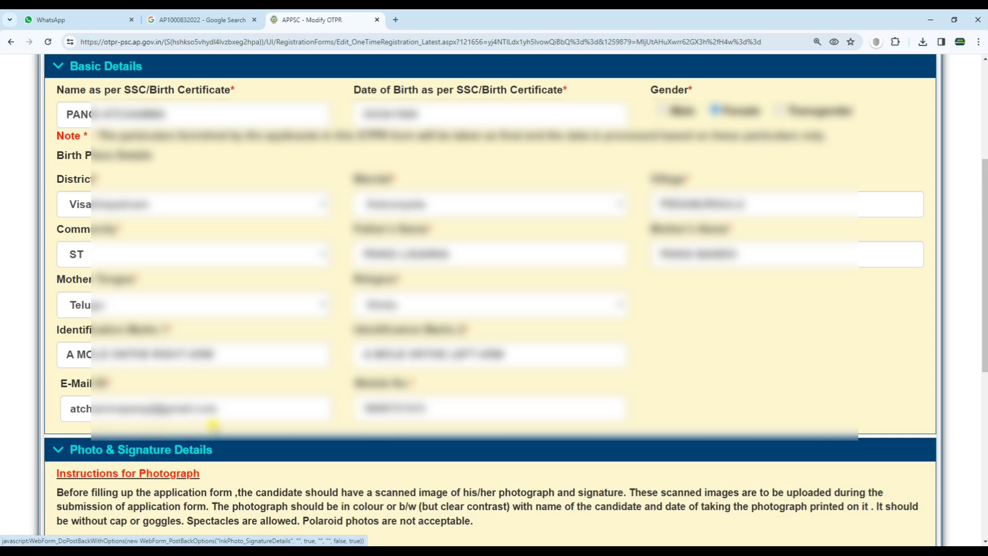
{"action": "scroll", "coordinate": [278, 426], "scroll_direction": "down", "scroll_amount": 6}
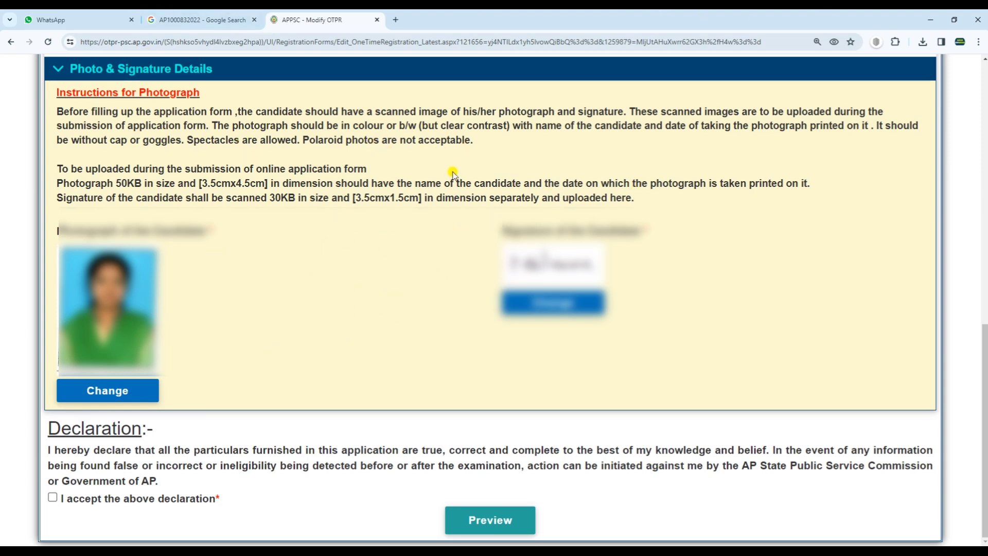
{"action": "key", "text": "ctrl+plus"}
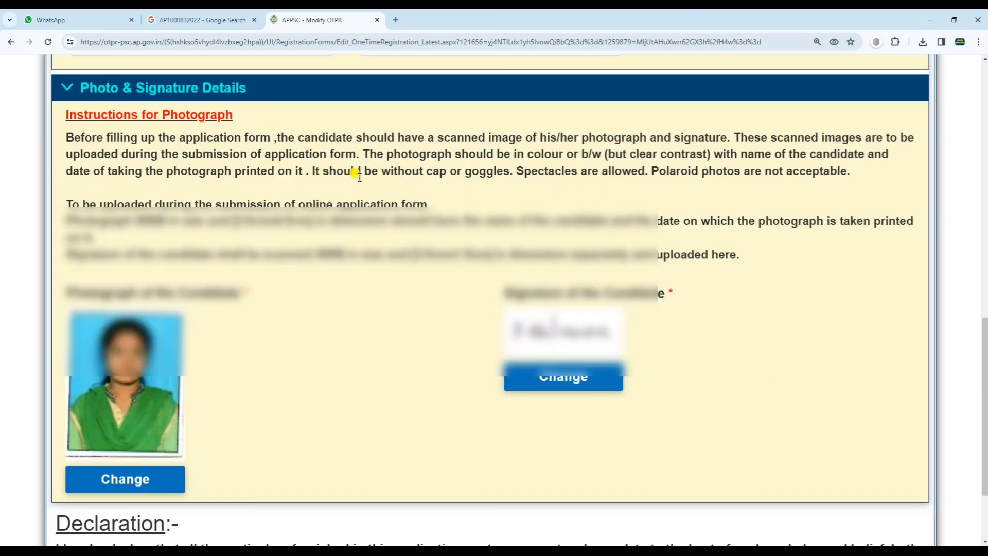
{"action": "left_click_drag", "start_coordinate": [410, 171], "coordinate": [498, 170]}
{"action": "left_click_drag", "start_coordinate": [366, 152], "coordinate": [869, 149]}
{"action": "left_click", "coordinate": [713, 147]}
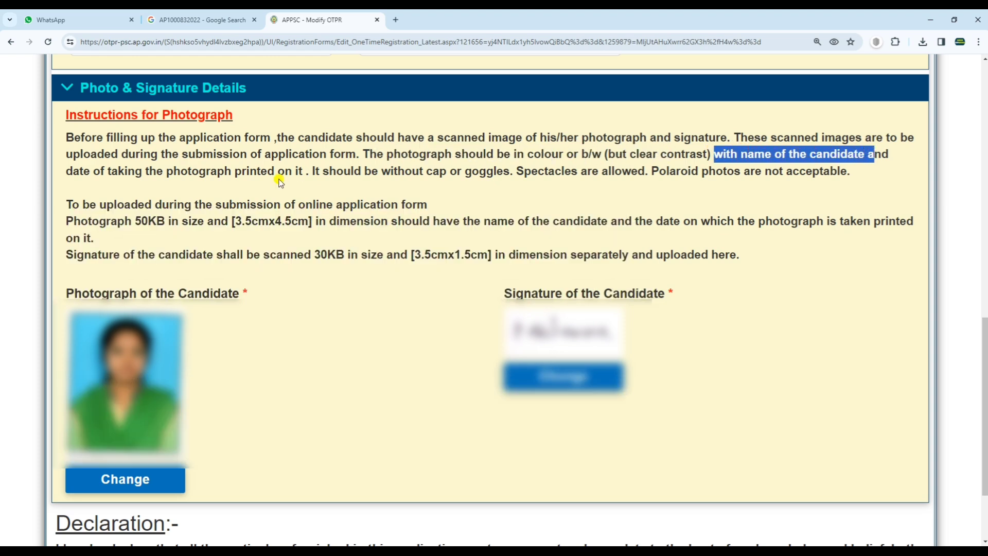
{"action": "left_click_drag", "start_coordinate": [65, 172], "coordinate": [600, 168]}
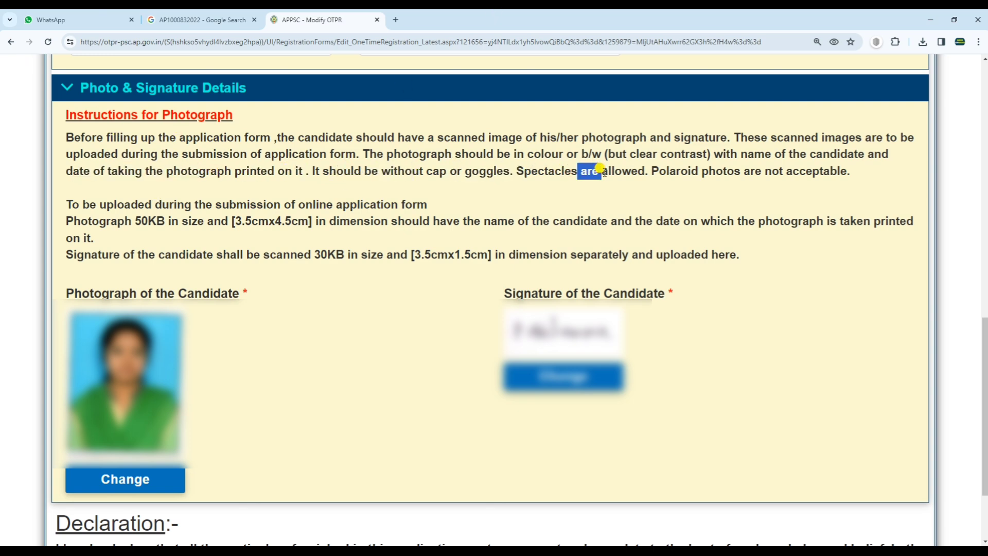
{"action": "left_click_drag", "start_coordinate": [666, 171], "coordinate": [822, 171]}
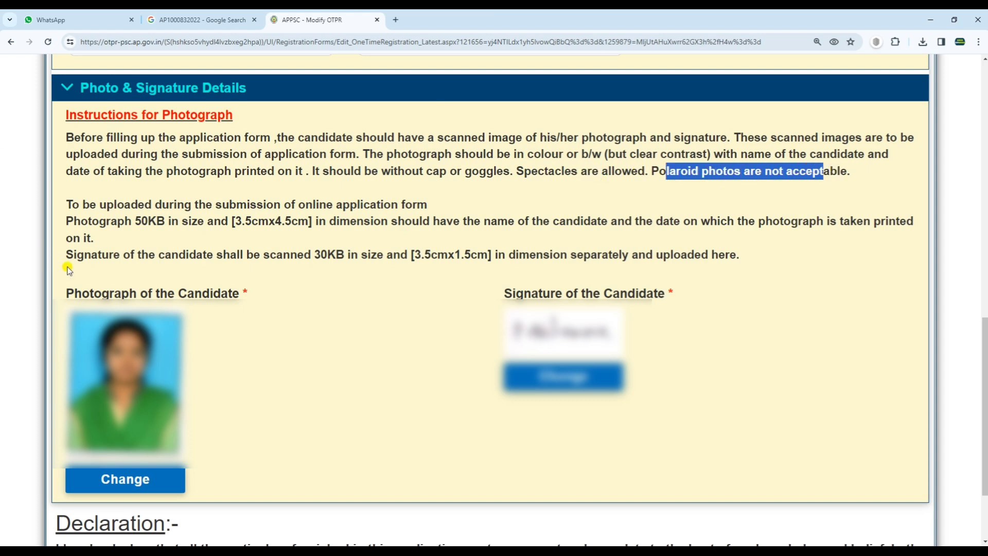
{"action": "left_click_drag", "start_coordinate": [135, 221], "coordinate": [165, 221]}
{"action": "left_click_drag", "start_coordinate": [237, 222], "coordinate": [477, 254]}
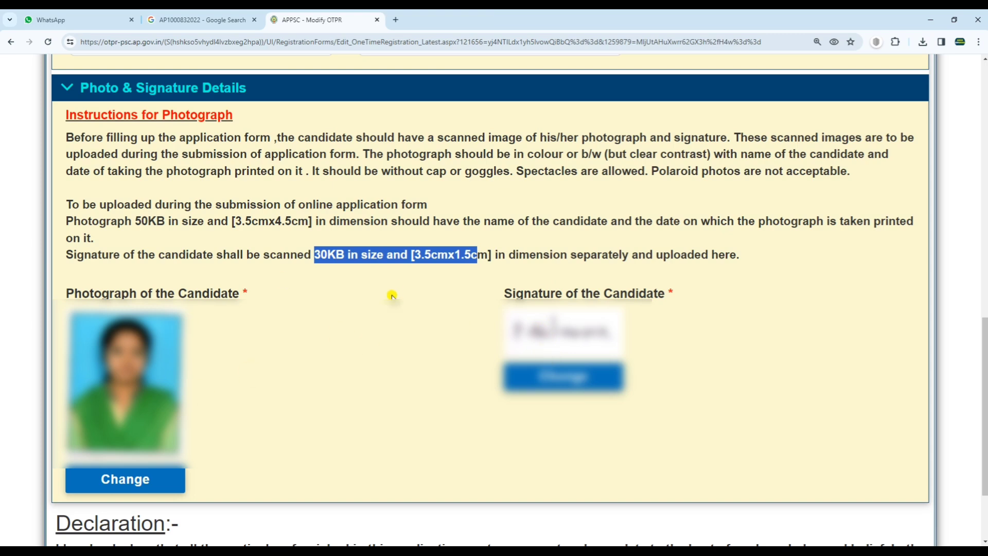
{"action": "left_click", "coordinate": [346, 287]}
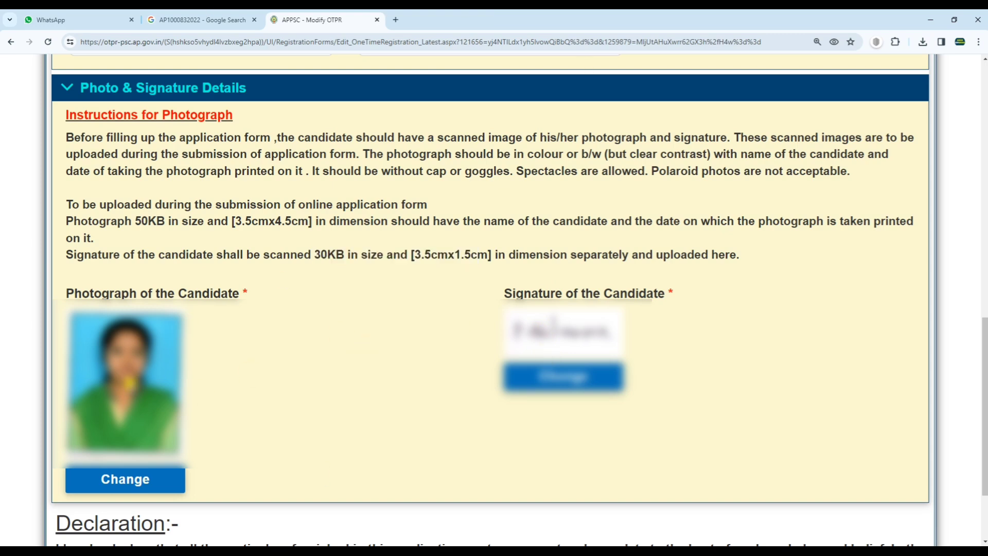
Upload a new candidate photograph chosen from the Desktop folder
{"action": "left_click", "coordinate": [120, 479]}
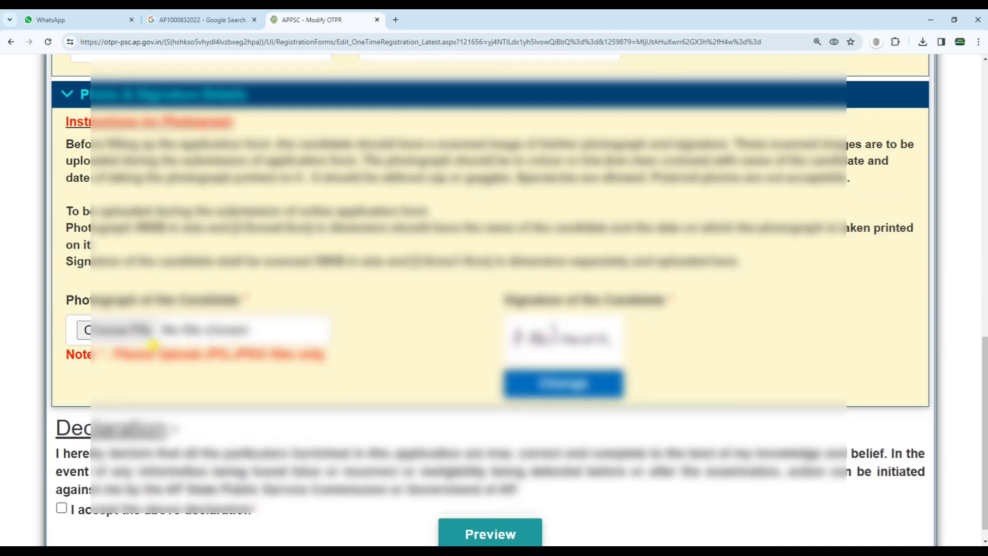
{"action": "left_click", "coordinate": [144, 332]}
{"action": "left_click", "coordinate": [41, 84]}
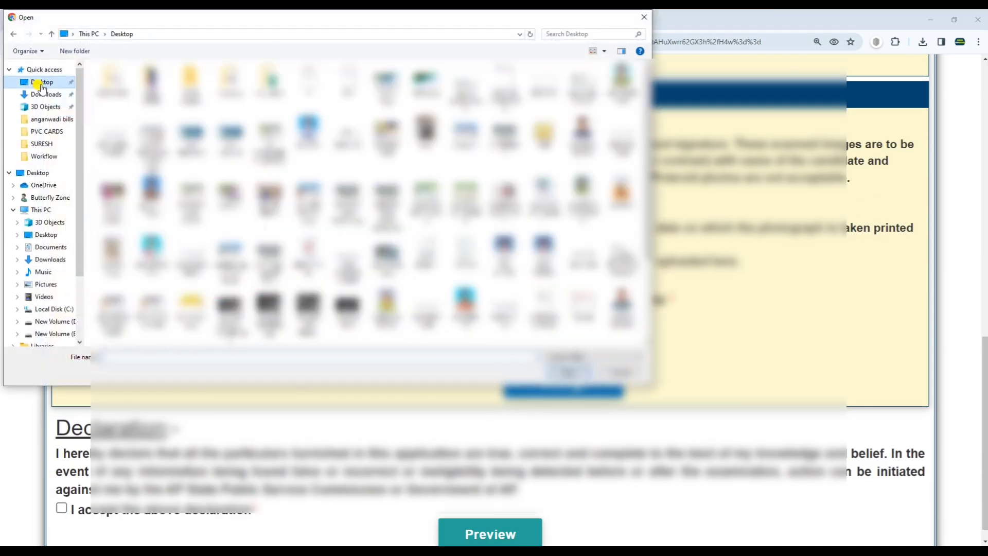
{"action": "left_click", "coordinate": [623, 82]}
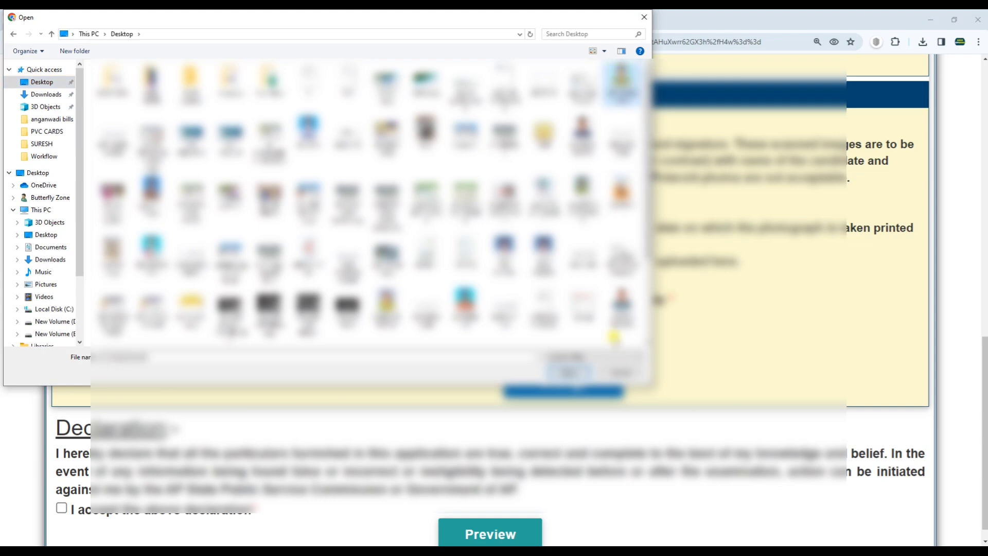
{"action": "left_click", "coordinate": [567, 372]}
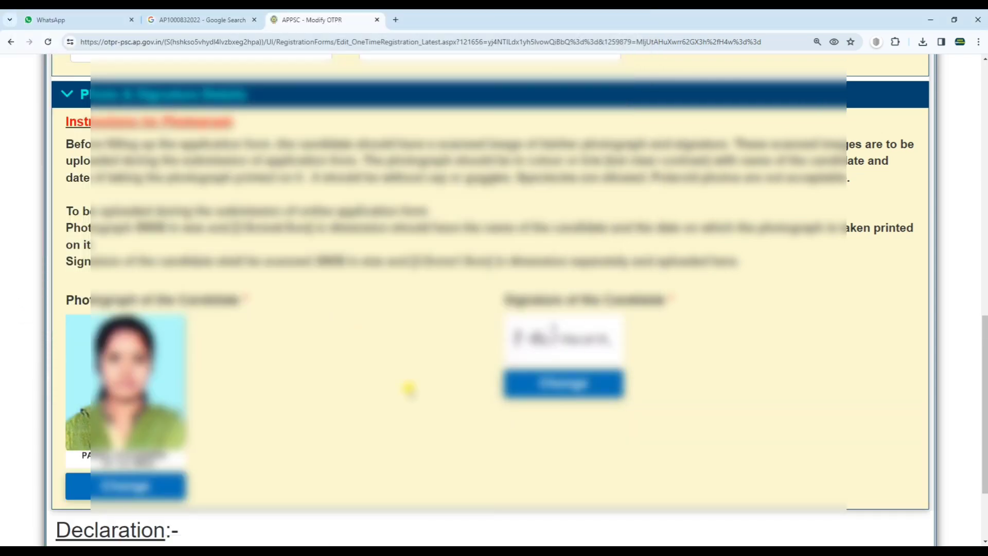
Upload a replacement signature image file in place of the current one
{"action": "left_click", "coordinate": [566, 381]}
{"action": "scroll", "coordinate": [566, 366], "scroll_direction": "down", "scroll_amount": 5}
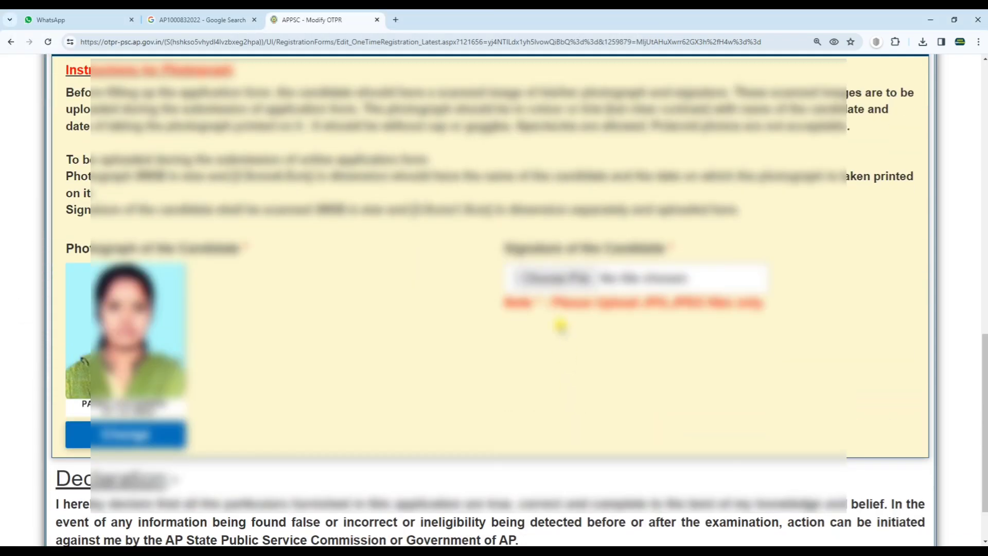
{"action": "left_click", "coordinate": [553, 280]}
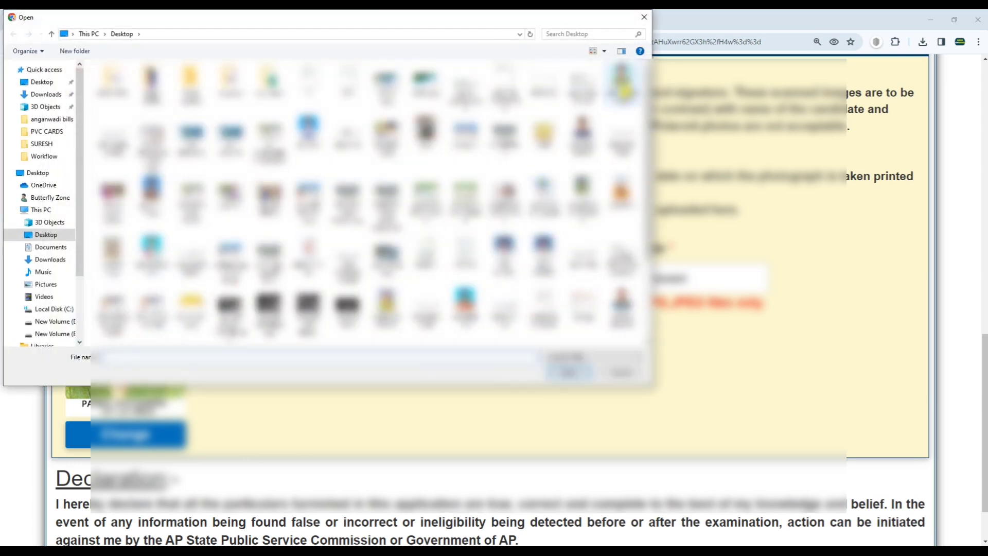
{"action": "left_click", "coordinate": [112, 137]}
{"action": "left_click", "coordinate": [566, 373]}
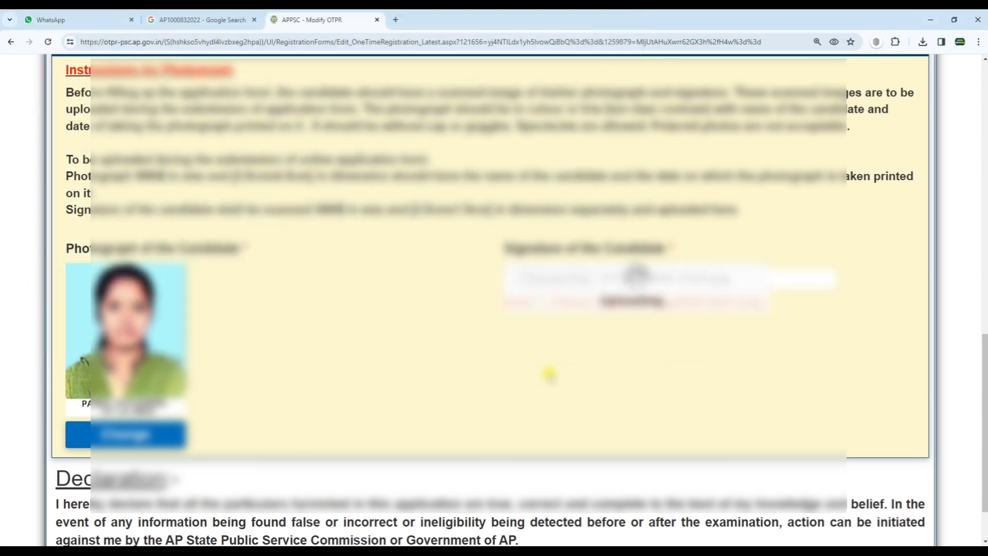
Accept the declaration and preview the updated registration details
{"action": "scroll", "coordinate": [527, 390], "scroll_direction": "down", "scroll_amount": 2}
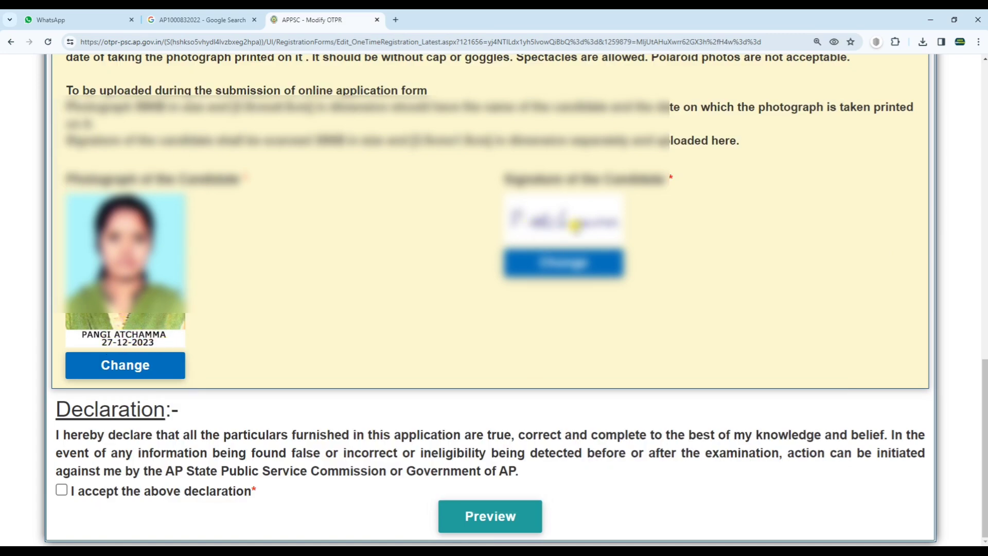
{"action": "left_click", "coordinate": [61, 489]}
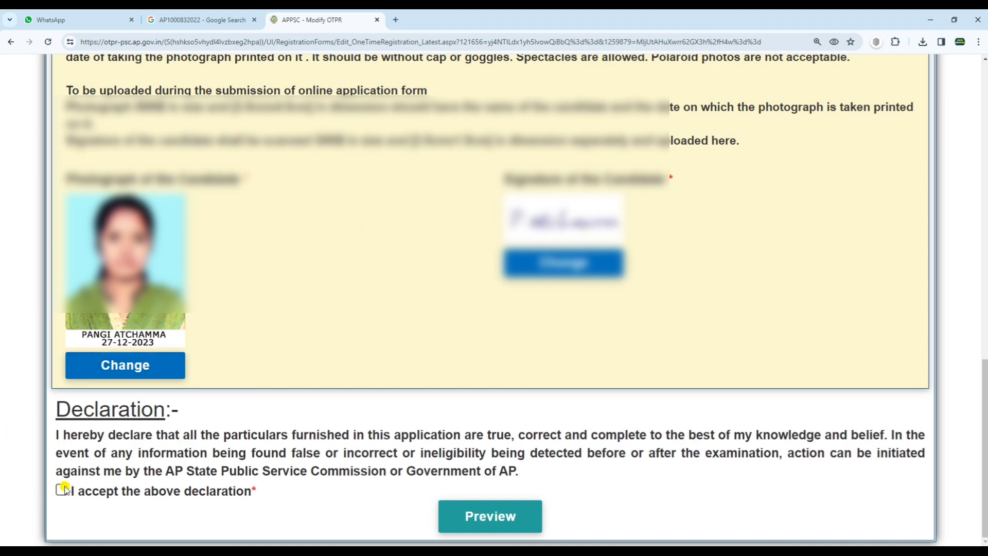
{"action": "left_click", "coordinate": [479, 514]}
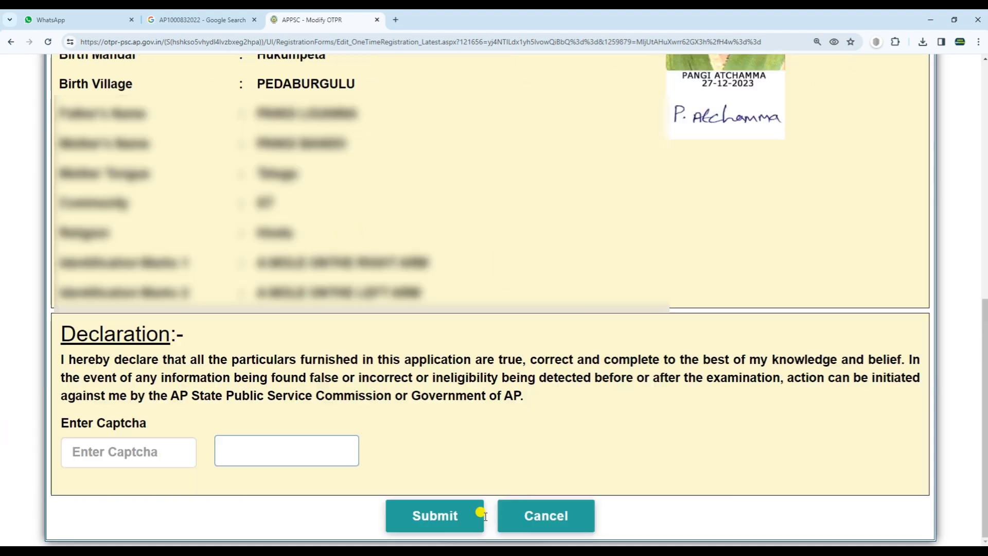
Enter the captcha code on the registration preview
{"action": "left_click", "coordinate": [114, 441]}
{"action": "type", "text": "1T&Z4Z"}
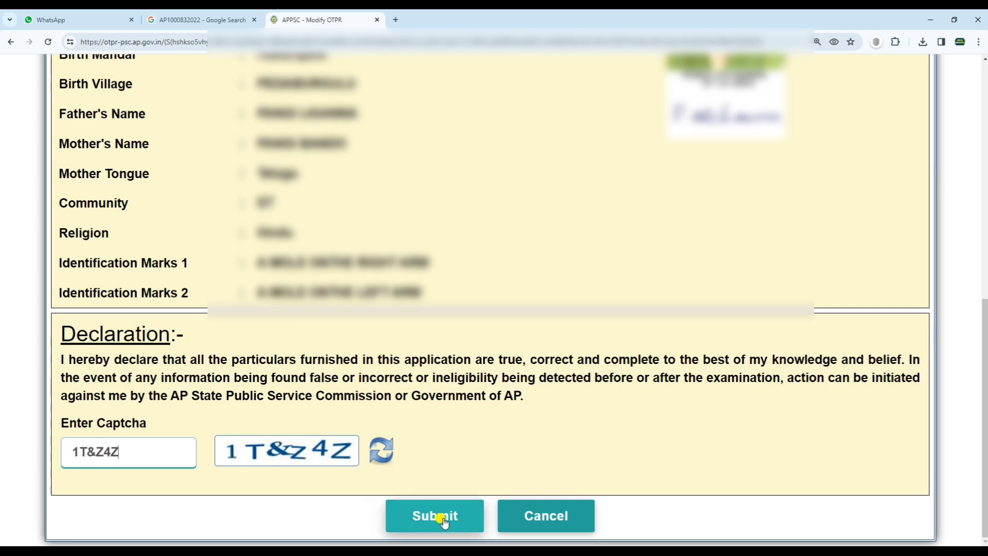
{"action": "key", "text": "ctrl+minus"}
{"action": "key", "text": "ctrl+minus"}
{"action": "key", "text": "ctrl+minus"}
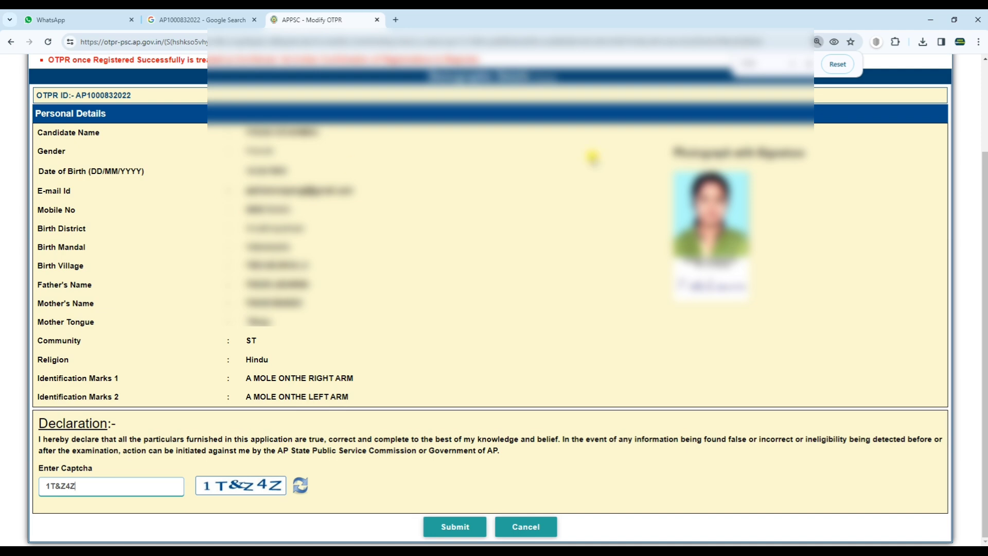
Submit the updated registration, copy the reference ID, and dismiss the success confirmation
{"action": "left_click", "coordinate": [454, 526]}
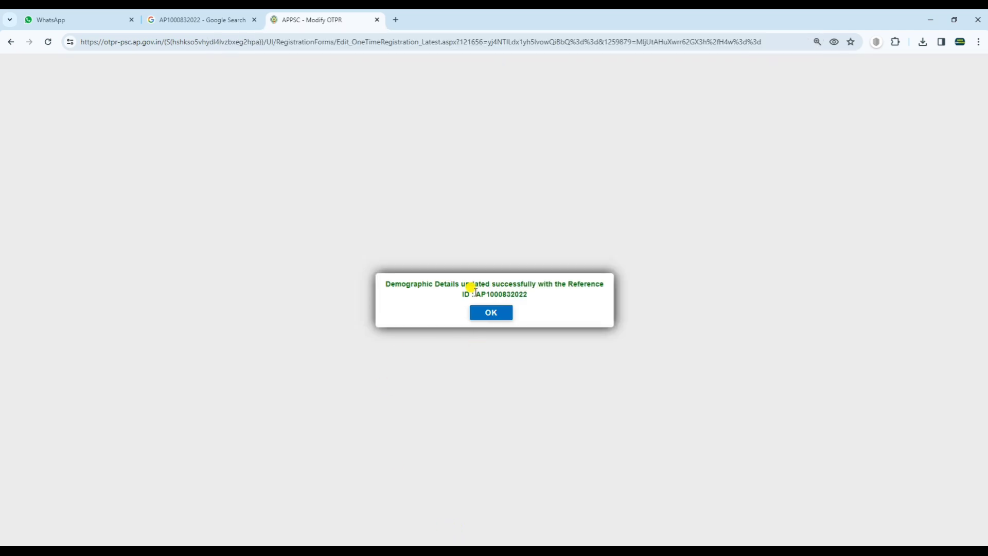
{"action": "left_click_drag", "start_coordinate": [470, 289], "coordinate": [526, 295]}
{"action": "right_click", "coordinate": [520, 297]}
{"action": "left_click", "coordinate": [535, 306]}
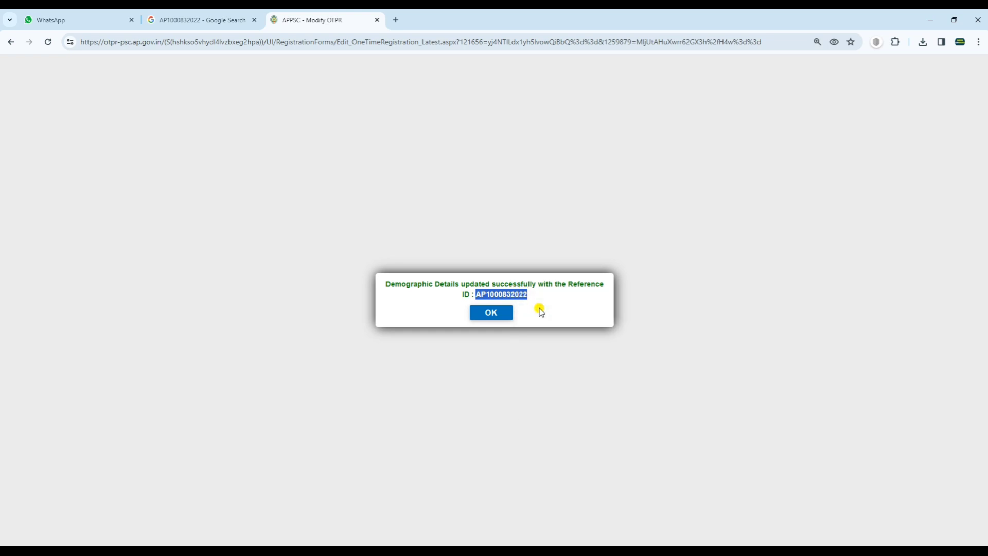
{"action": "left_click_drag", "start_coordinate": [391, 277], "coordinate": [602, 283]}
{"action": "left_click", "coordinate": [491, 313]}
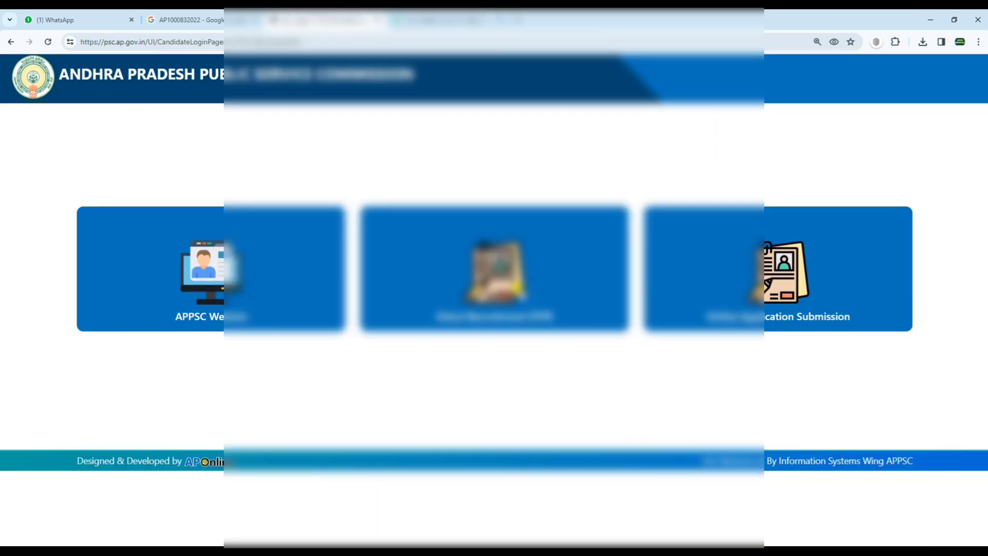
Log in to Online Application Submission with the candidate's user ID
{"action": "left_click", "coordinate": [770, 284]}
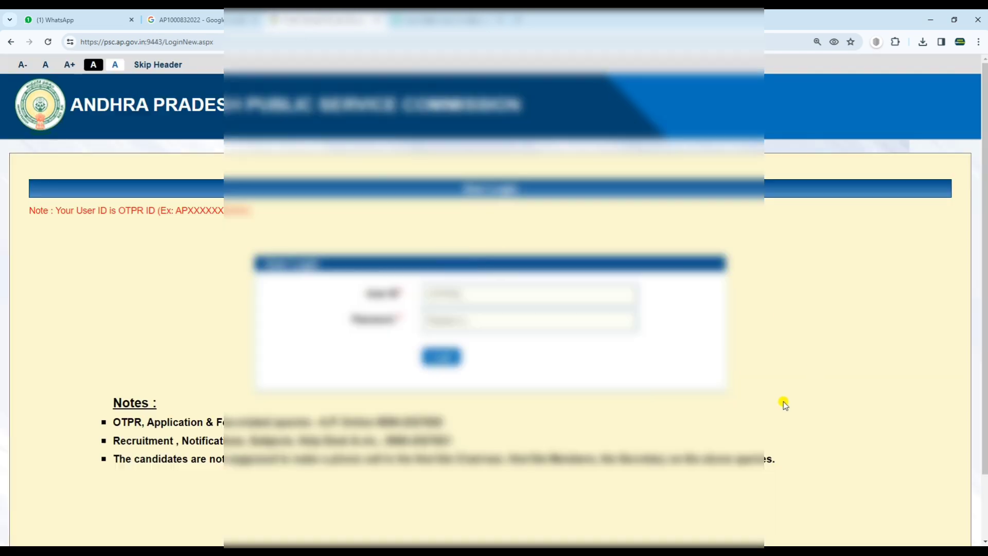
{"action": "left_click", "coordinate": [455, 294]}
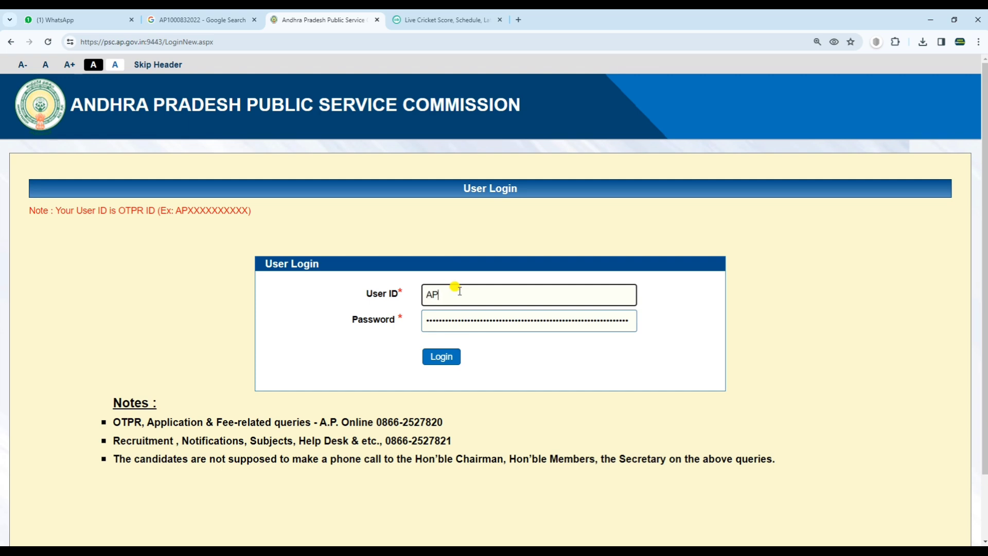
{"action": "type", "text": "AP100"}
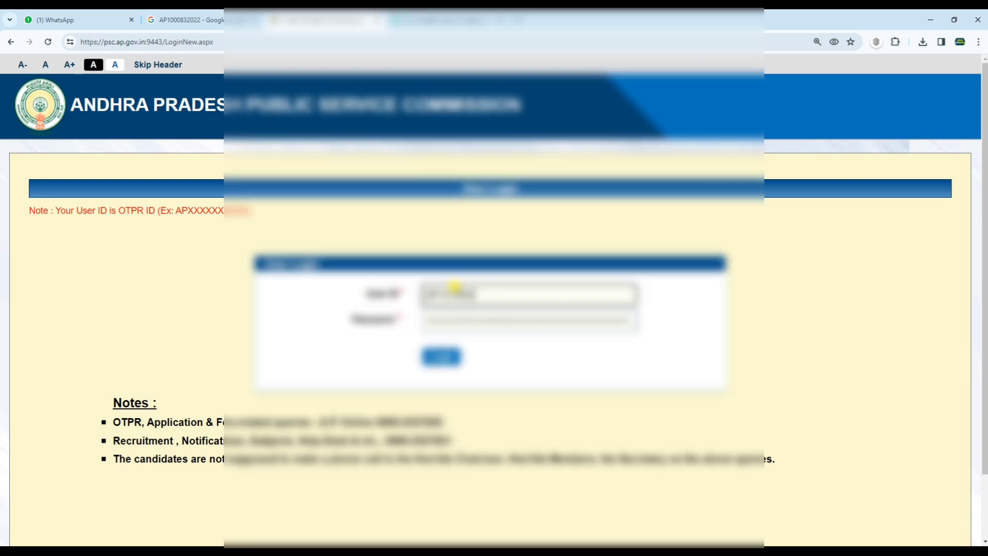
{"action": "left_click", "coordinate": [455, 357]}
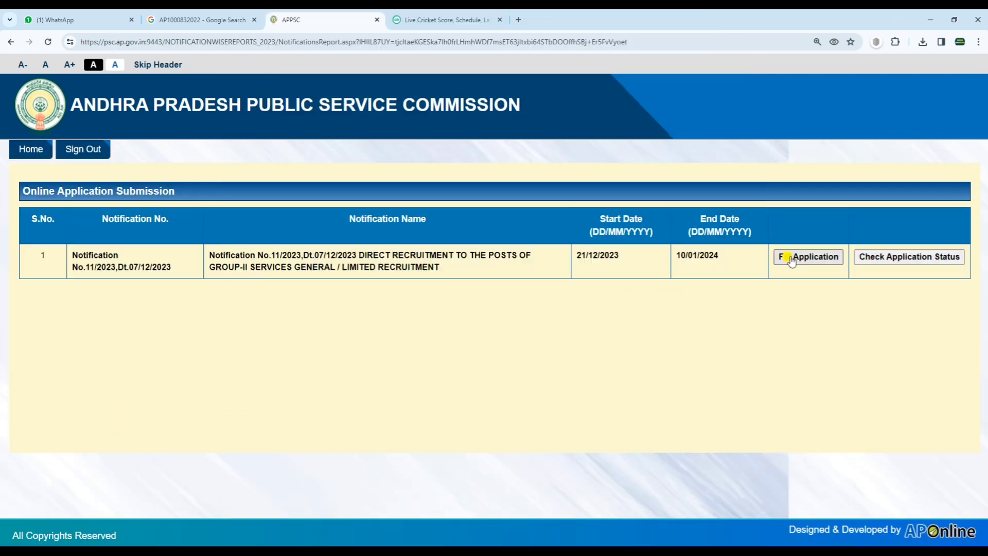
Open the Group-II application form and confirm having read the notification
{"action": "left_click", "coordinate": [791, 256]}
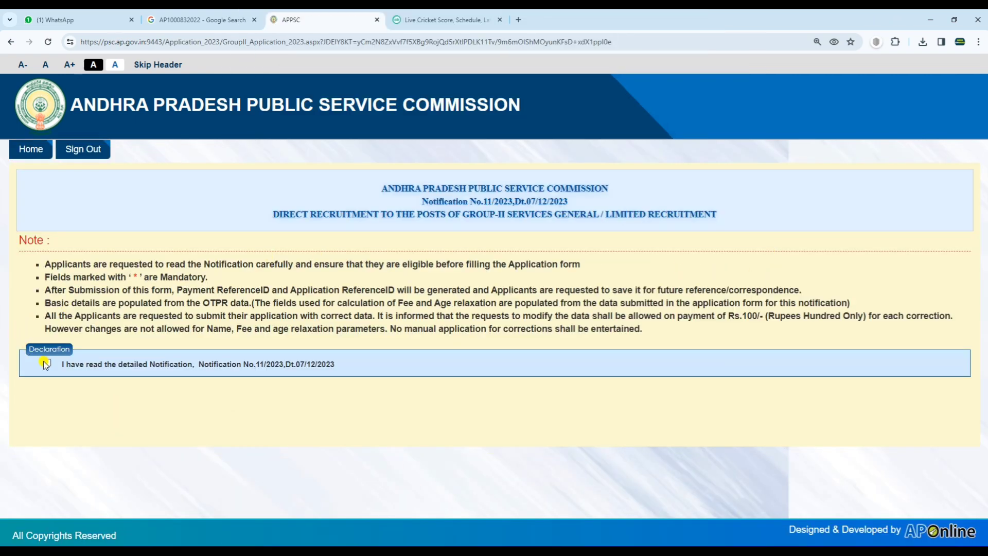
{"action": "left_click", "coordinate": [46, 363]}
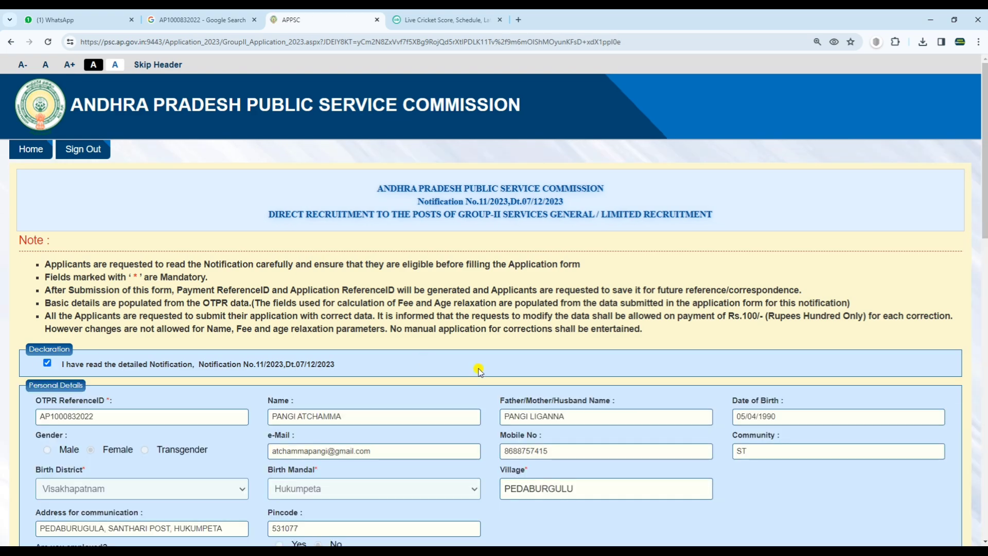
{"action": "scroll", "coordinate": [493, 358], "scroll_direction": "down", "scroll_amount": 2}
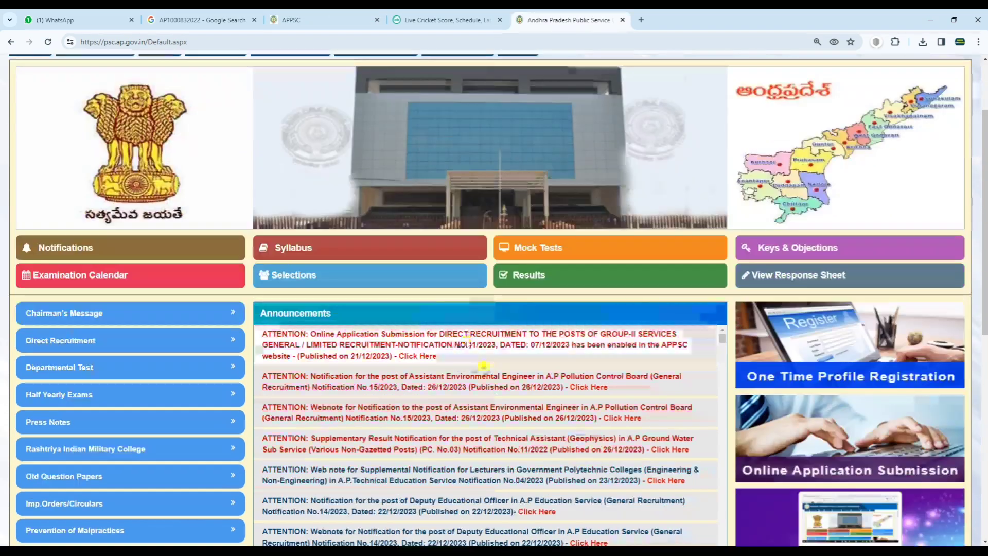
{"action": "scroll", "coordinate": [493, 358], "scroll_direction": "up", "scroll_amount": 2}
{"action": "scroll", "coordinate": [493, 358], "scroll_direction": "down", "scroll_amount": 3}
{"action": "scroll", "coordinate": [493, 358], "scroll_direction": "up", "scroll_amount": 3}
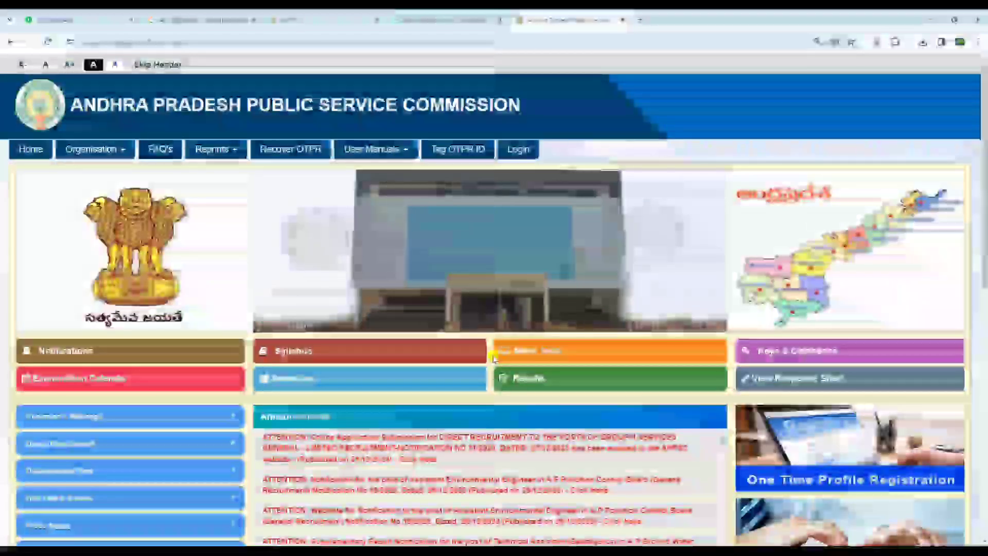
{"action": "scroll", "coordinate": [484, 354], "scroll_direction": "down", "scroll_amount": 10}
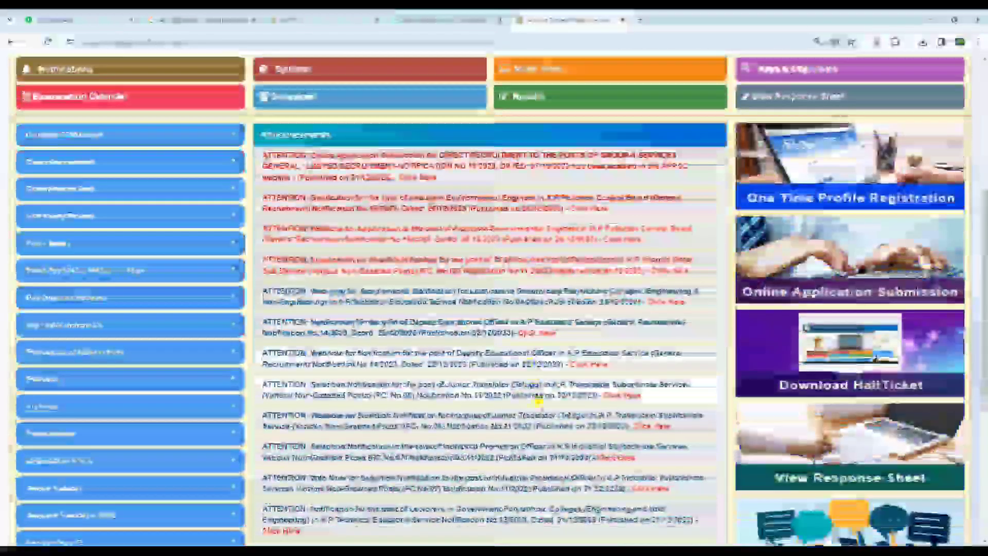